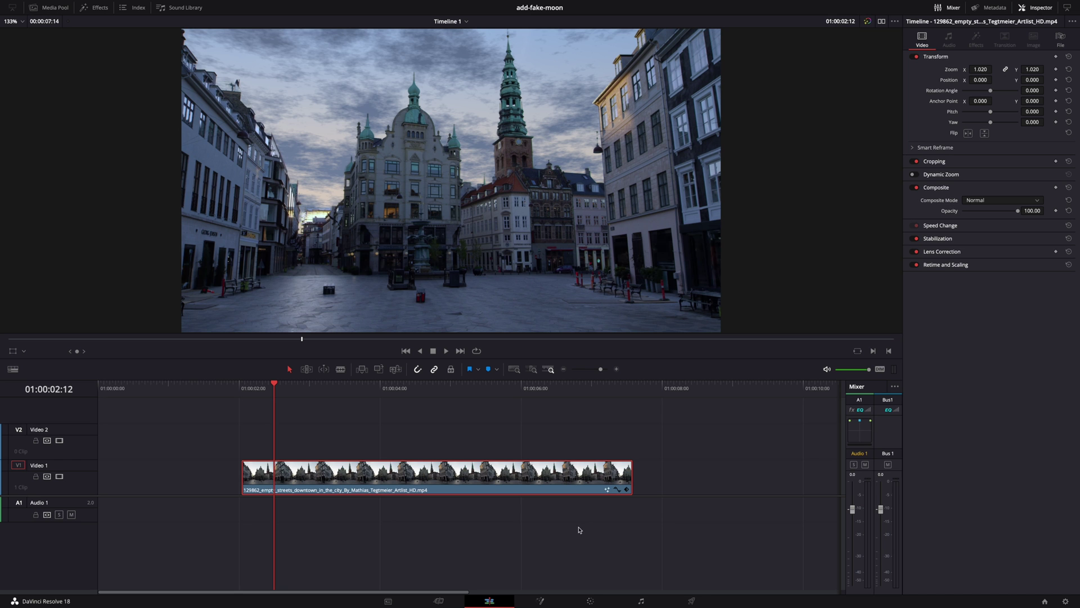
- Select the city square clip and compare it with and without sky replacement in the Color page
click(579, 530)
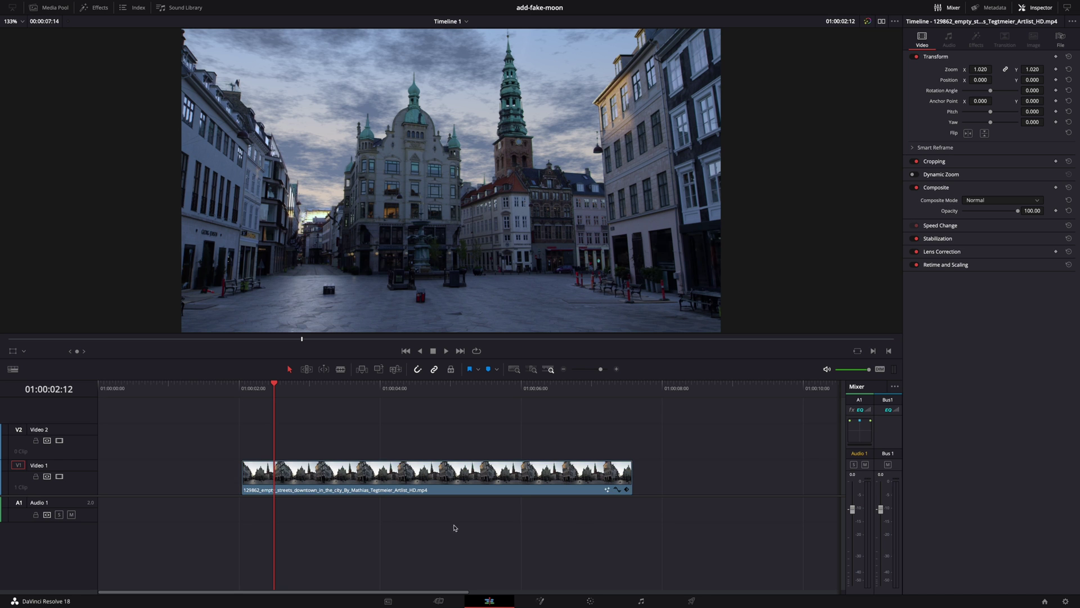
click(442, 484)
click(591, 601)
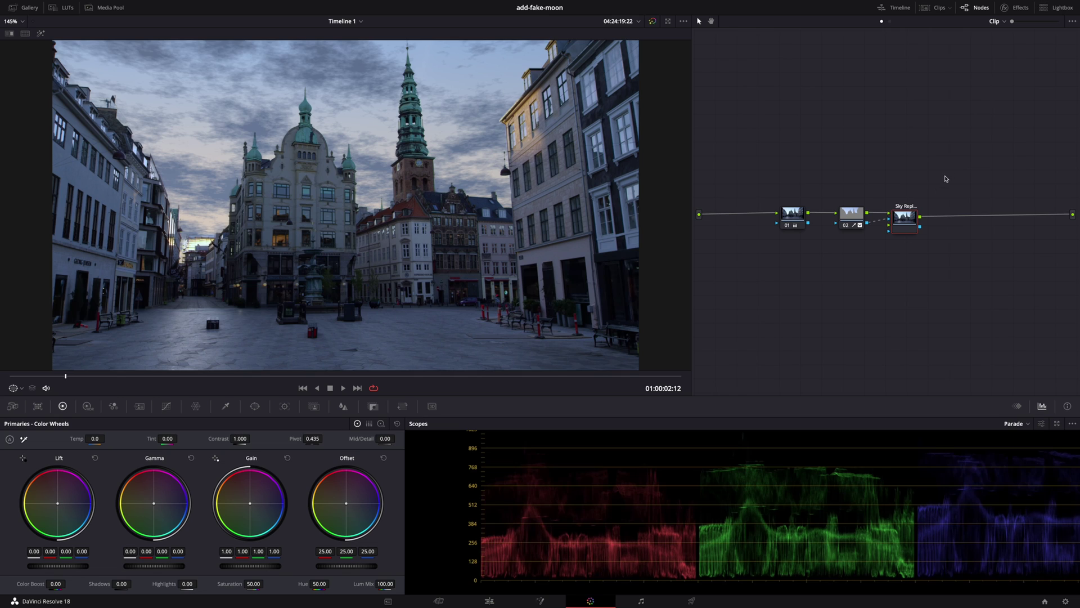
key(ctrl+d)
key(ctrl+d)
key(ctrl+d)
key(ctrl+d)
click(505, 598)
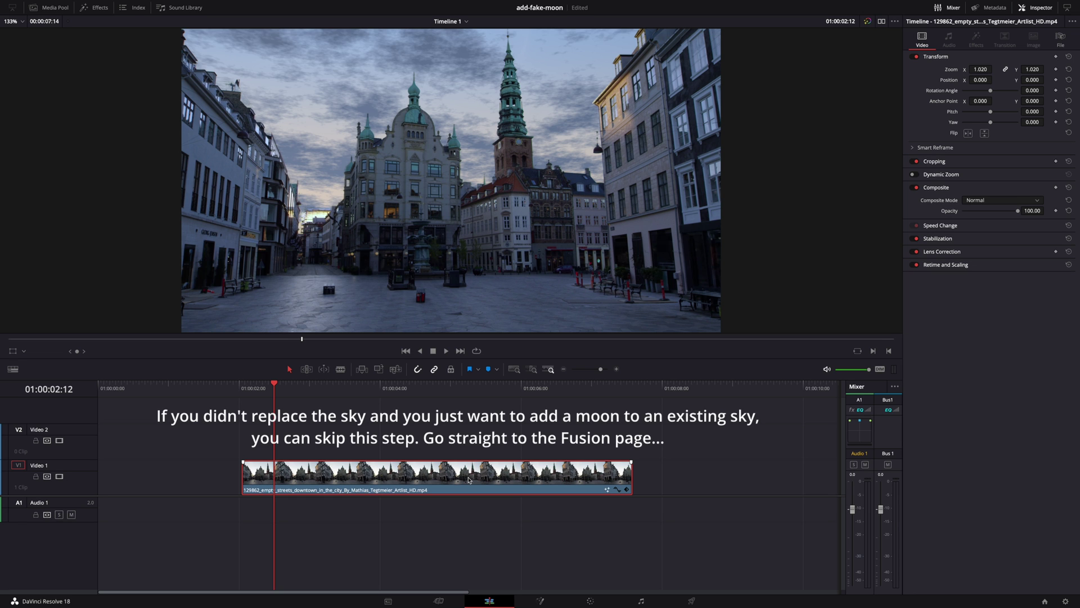
- Duplicate the city clip onto Video 2, make it Fusion Clip 2, and open it in Fusion
drag(468, 480, 472, 453)
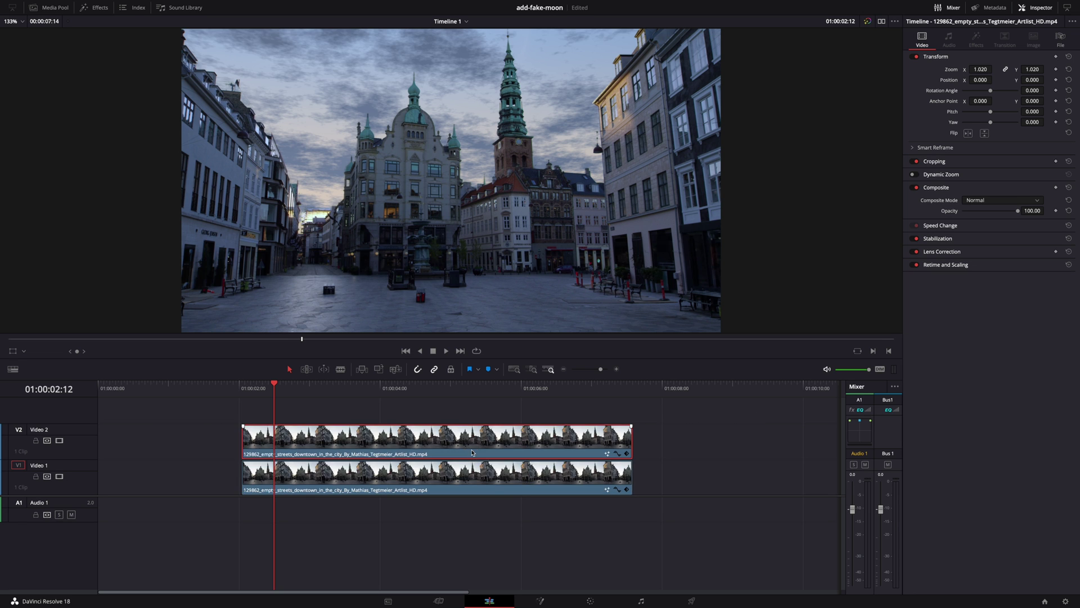
right_click(471, 445)
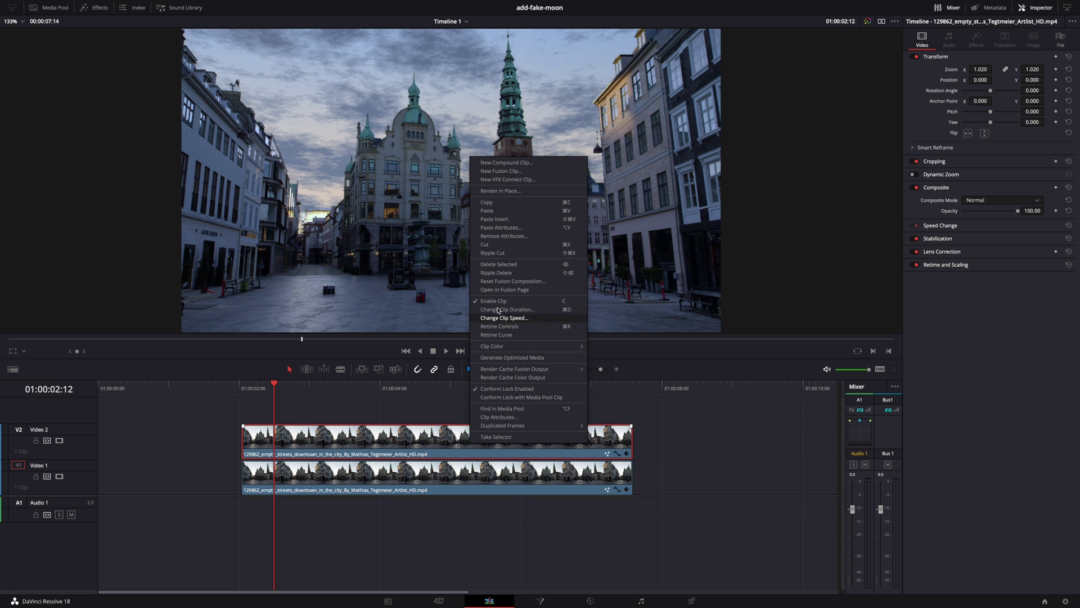
click(513, 172)
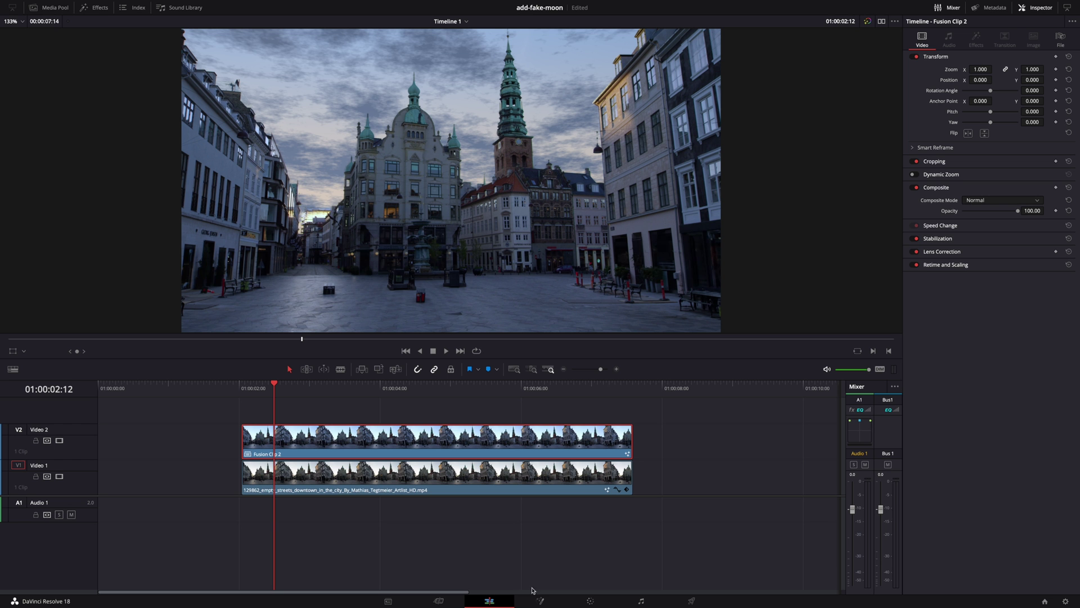
click(540, 600)
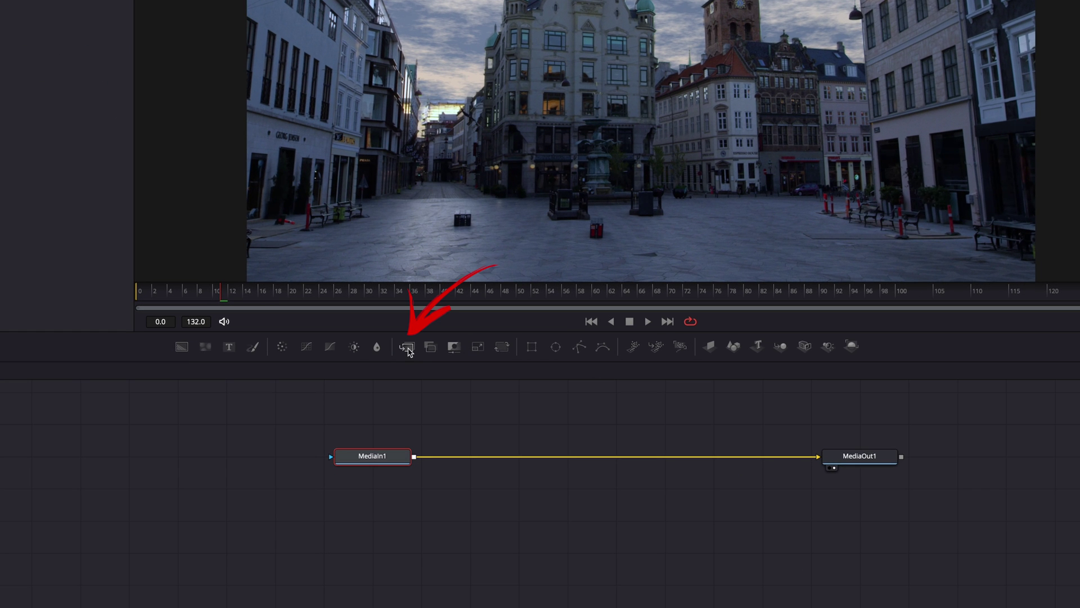
- Add Merge1 from the toolbar, routing MediaIn1 into it and its output into MediaOut1
click(407, 347)
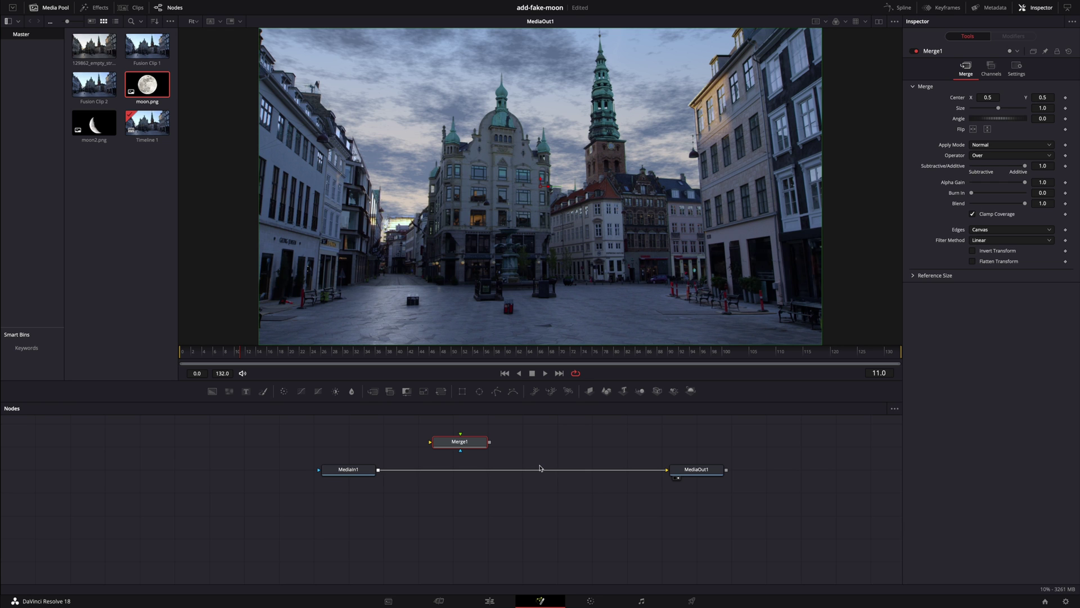
drag(540, 468, 681, 470)
drag(457, 444, 502, 472)
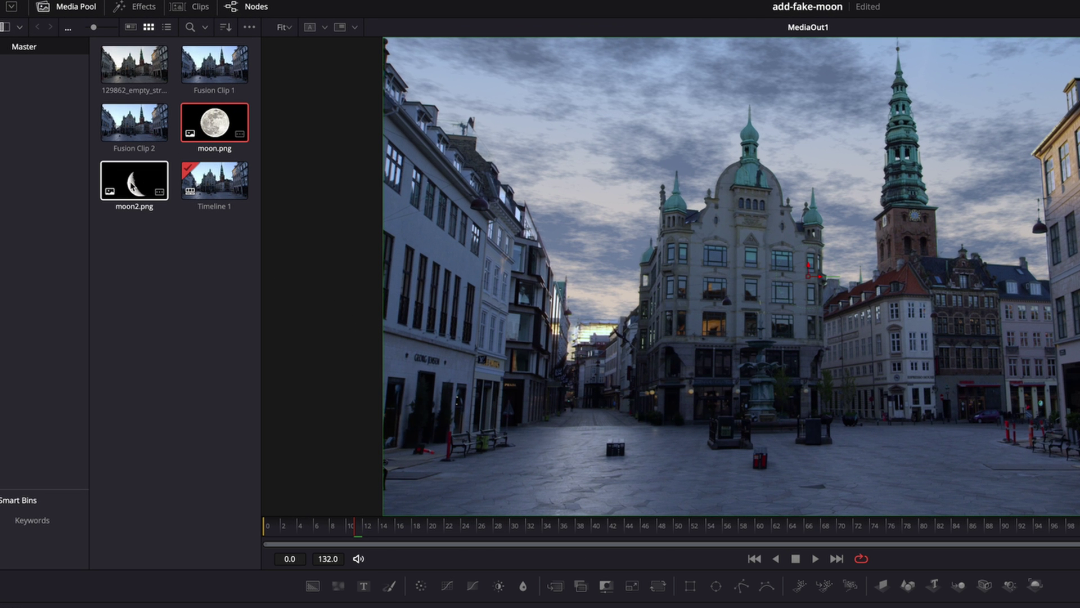
- Drag moon.png from the Media Pool into the Nodes panel as MediaIn2, feeding Merge1's foreground
drag(214, 123, 513, 443)
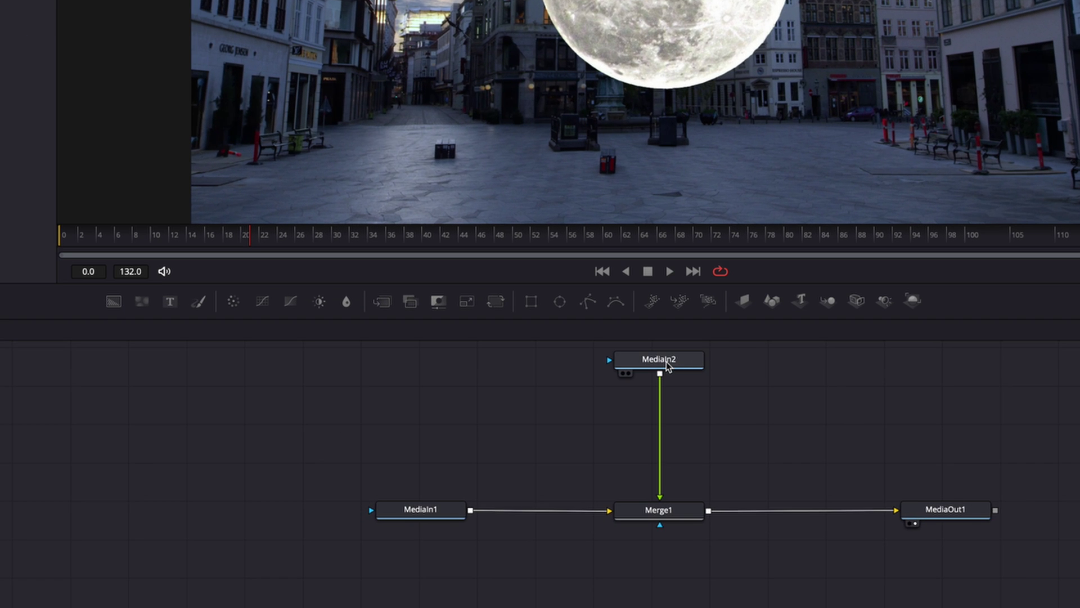
- Add Transform1 after MediaIn2 and shrink the moon to size 0.084480 near the spire
click(517, 426)
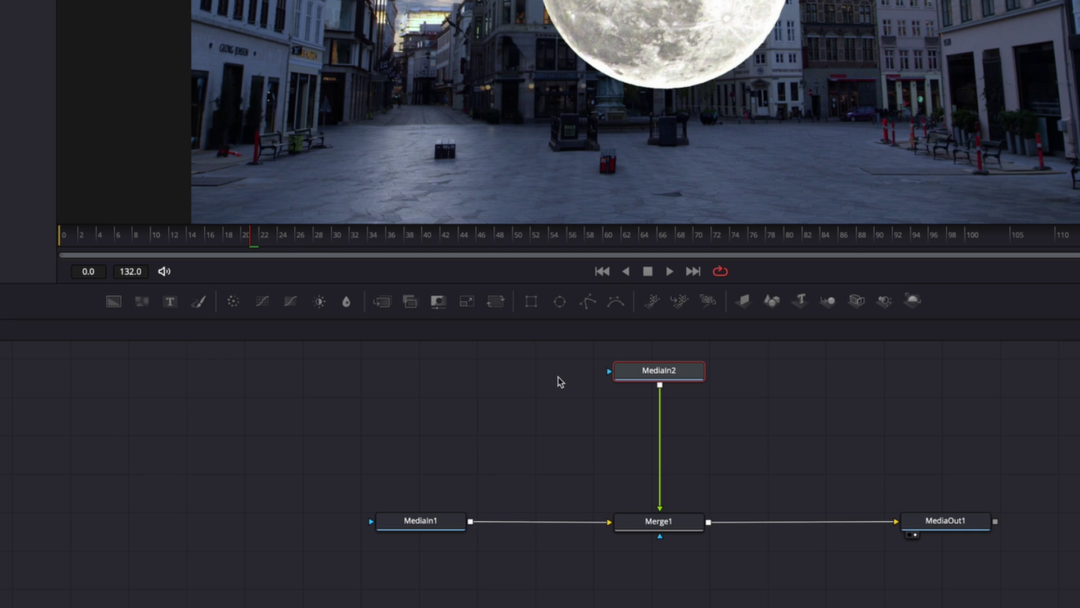
click(496, 302)
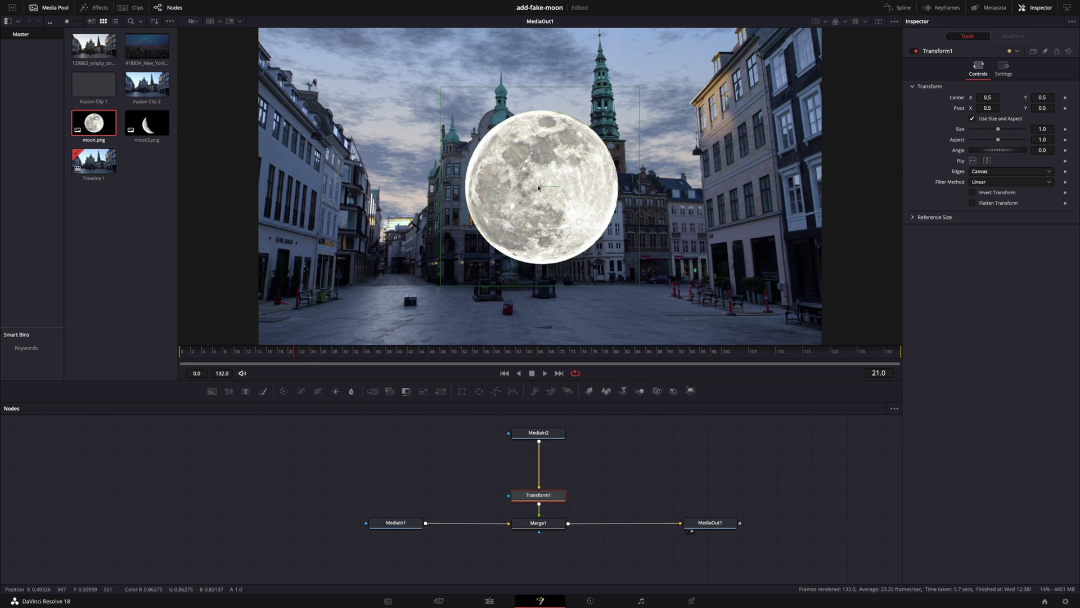
drag(539, 187, 652, 71)
drag(554, 174, 648, 71)
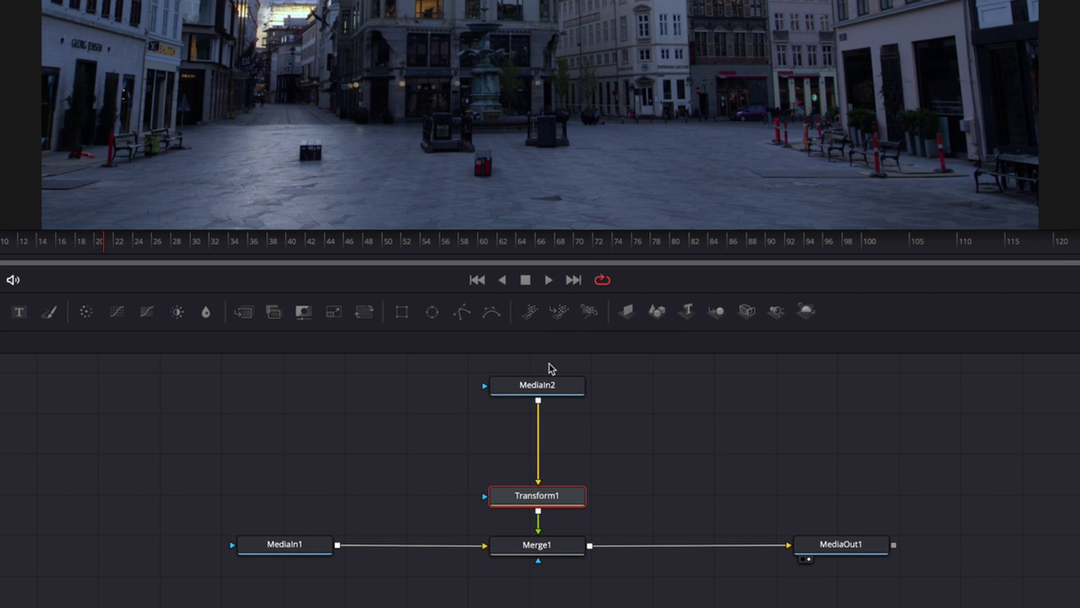
- Insert a Glow (Glo) node as Glow1 between MediaIn2 and Transform1 using tool search
click(540, 432)
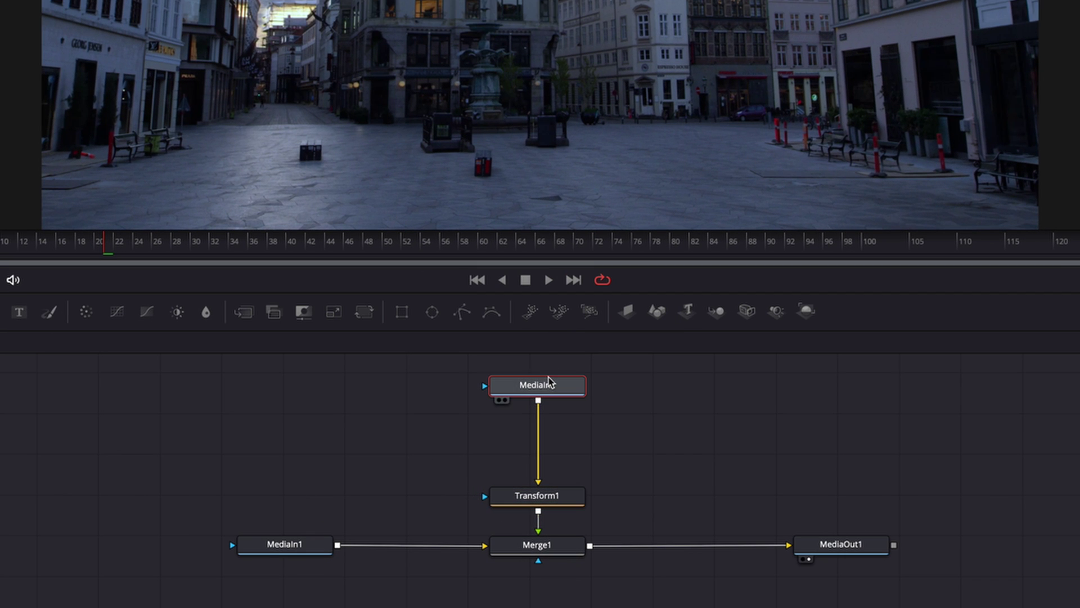
key(shift+space)
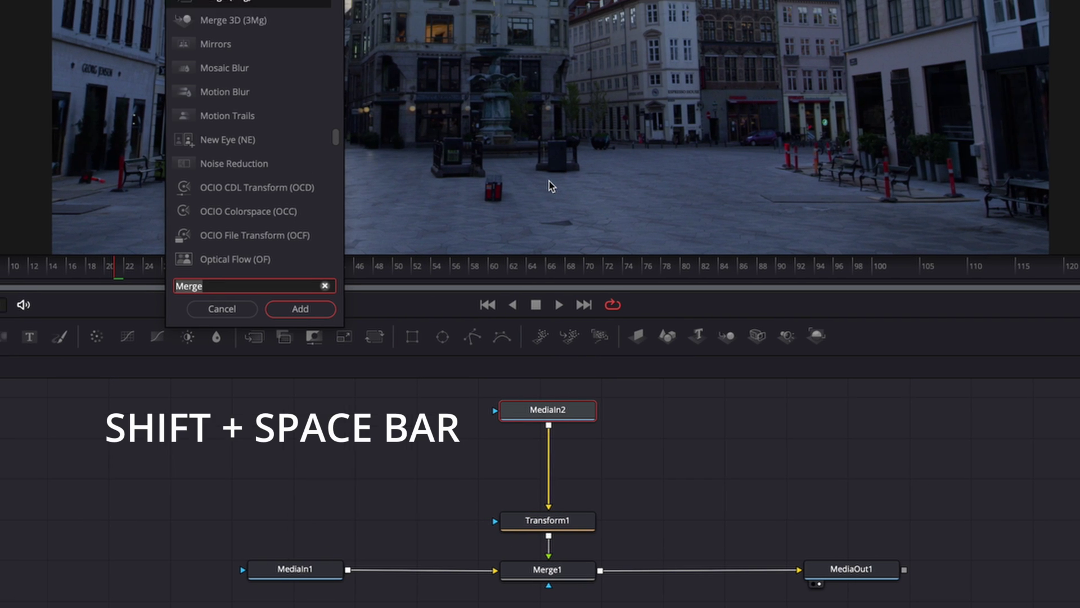
text(glo)
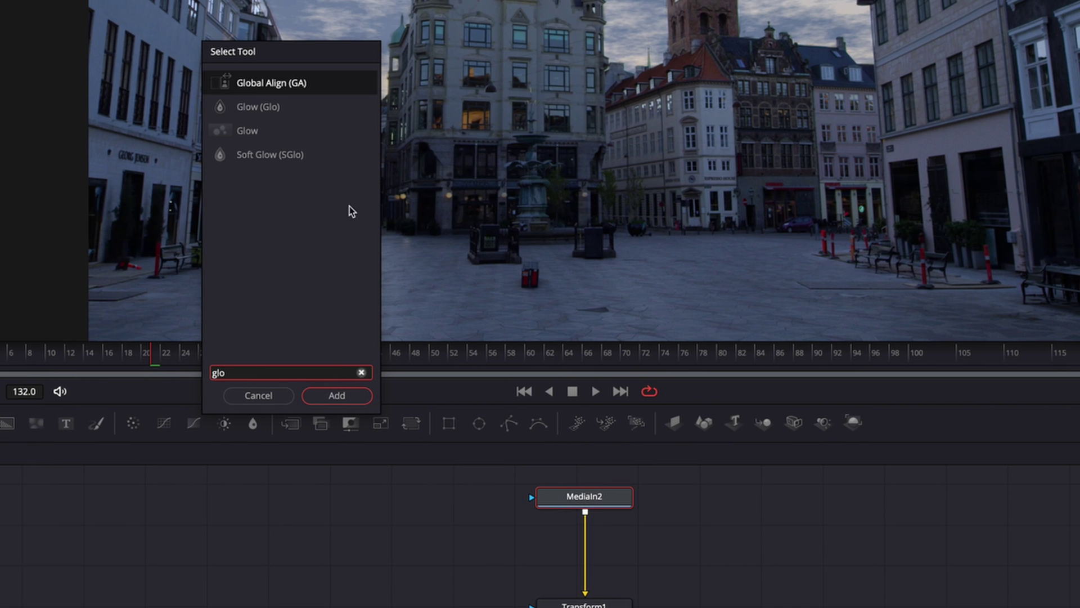
text(w)
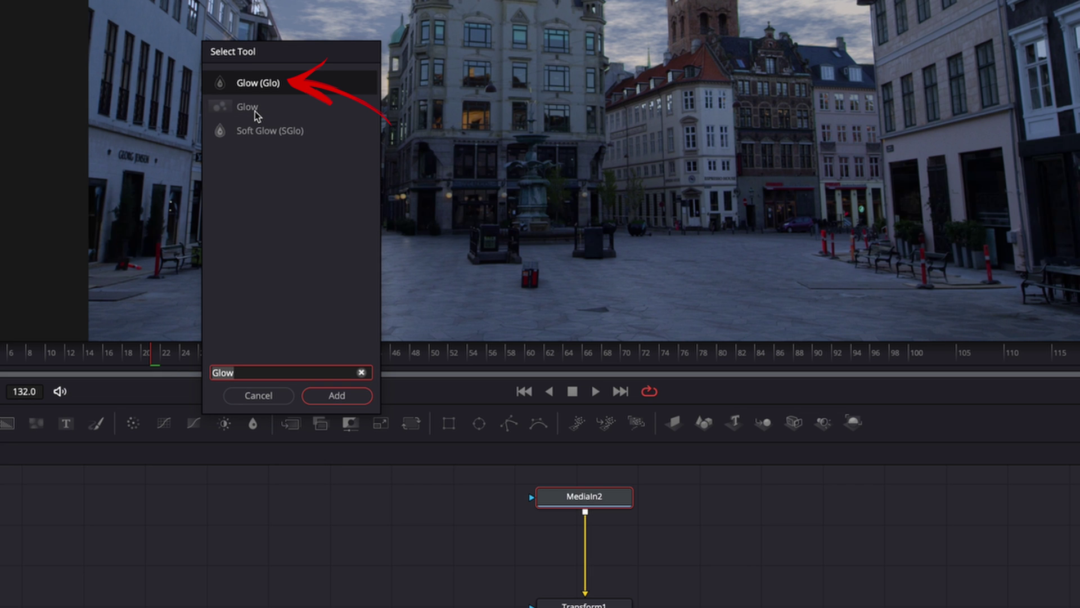
click(337, 395)
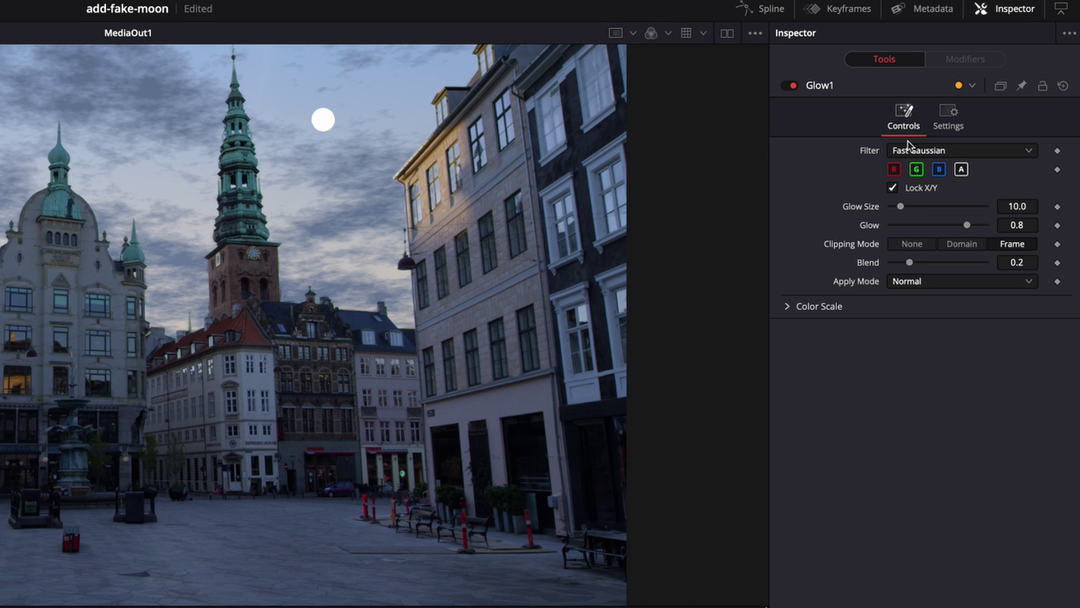
- Set Glow1 to the Blend filter, Glow Size 100 and Glow 0.772, previewing later frames
click(907, 149)
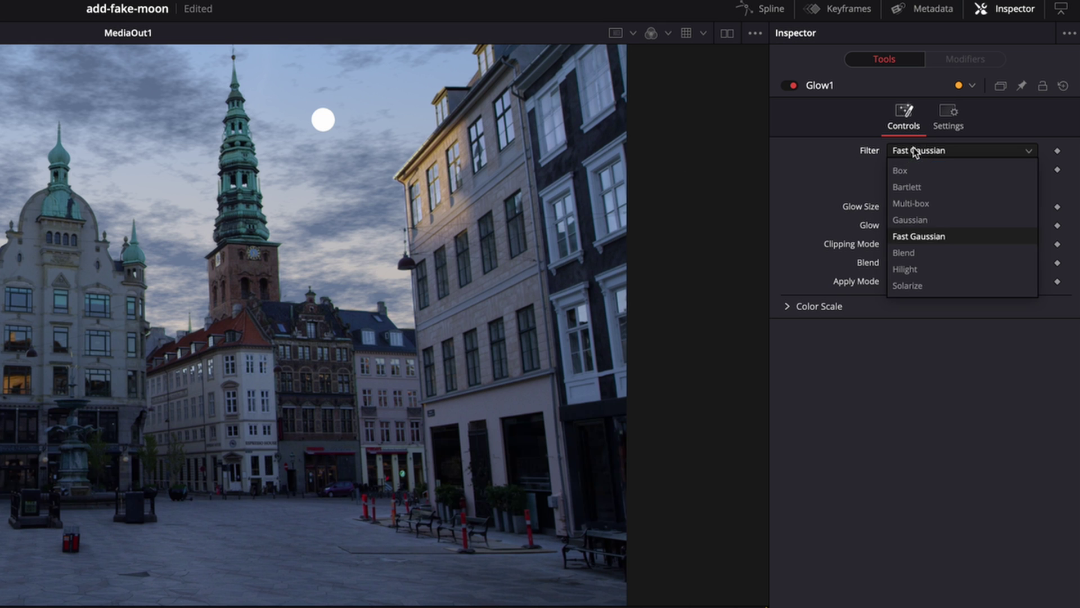
click(913, 251)
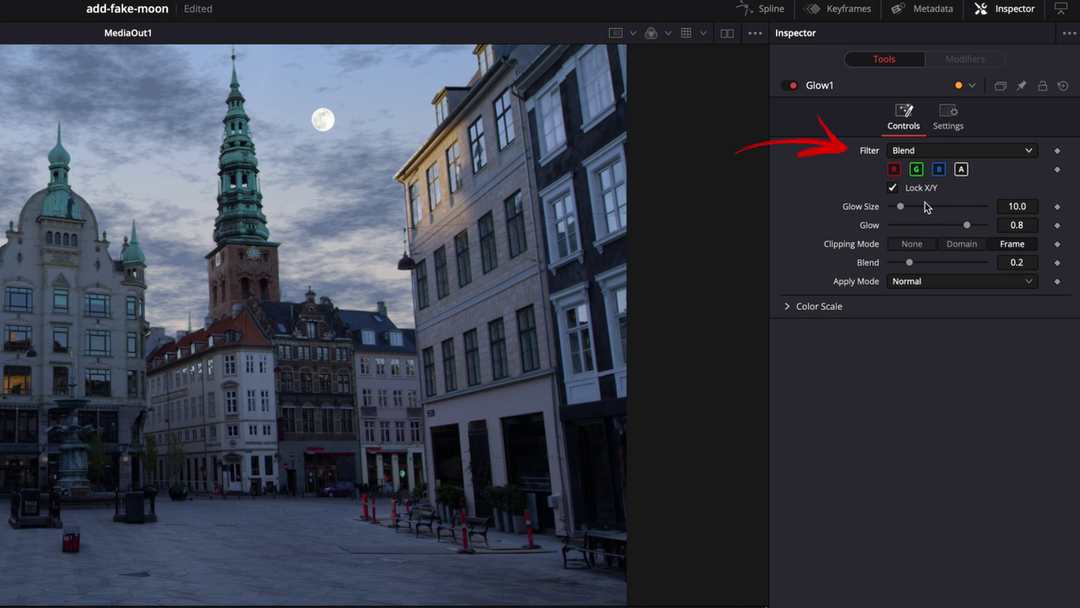
drag(900, 206, 1066, 208)
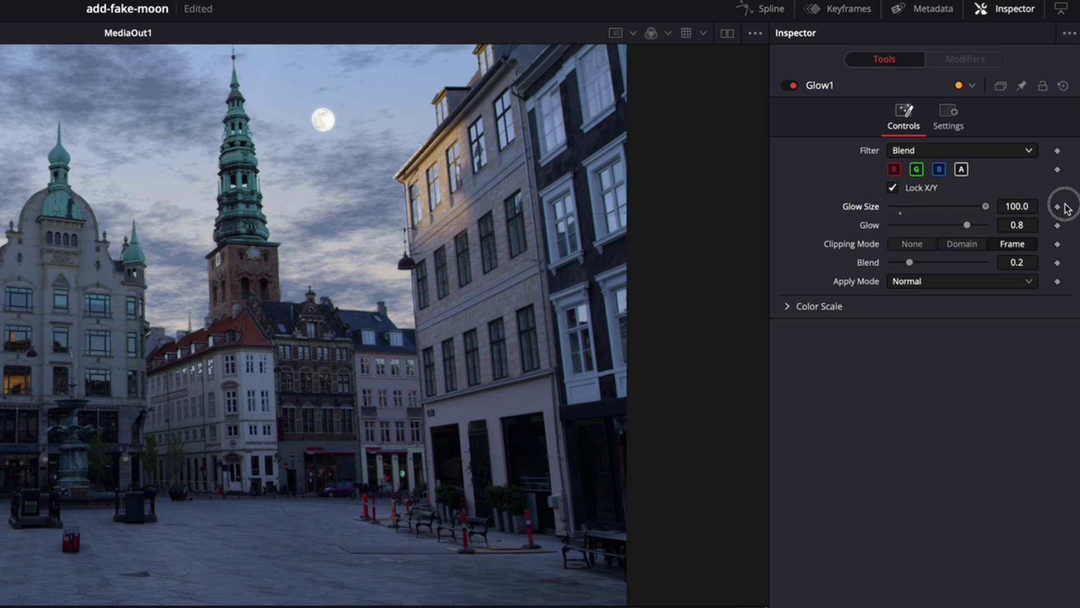
drag(967, 225, 965, 228)
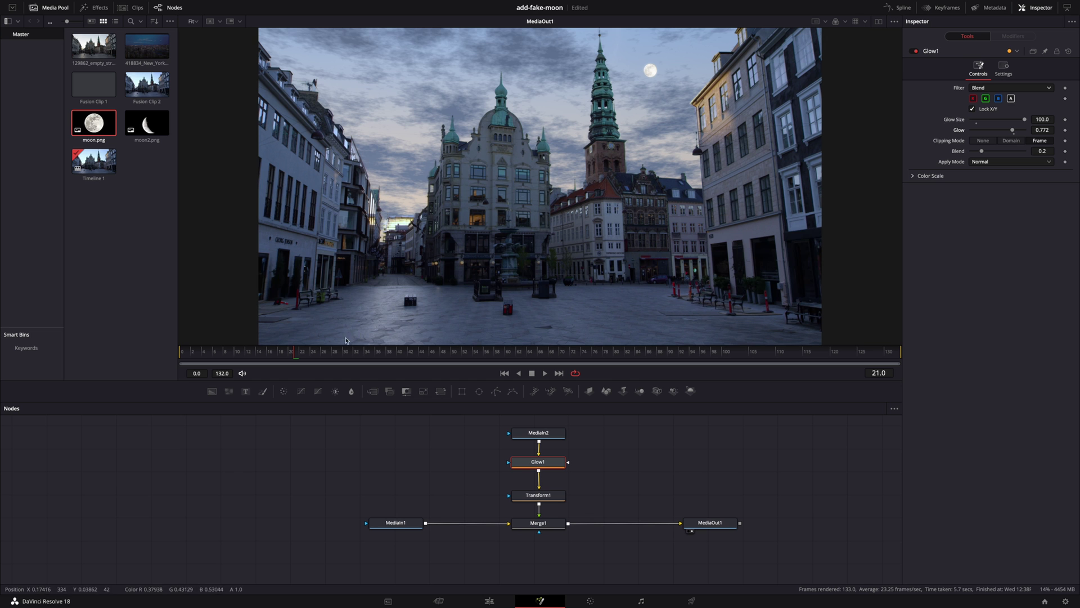
drag(309, 354, 263, 353)
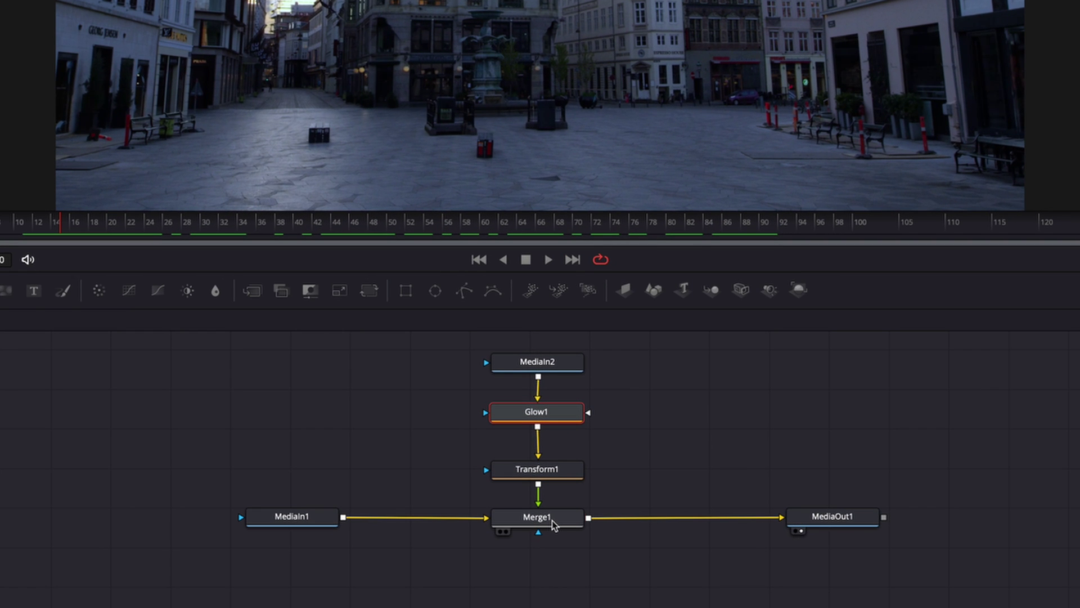
- Delete Merge1 and add a Tracker node through the tool search
click(553, 524)
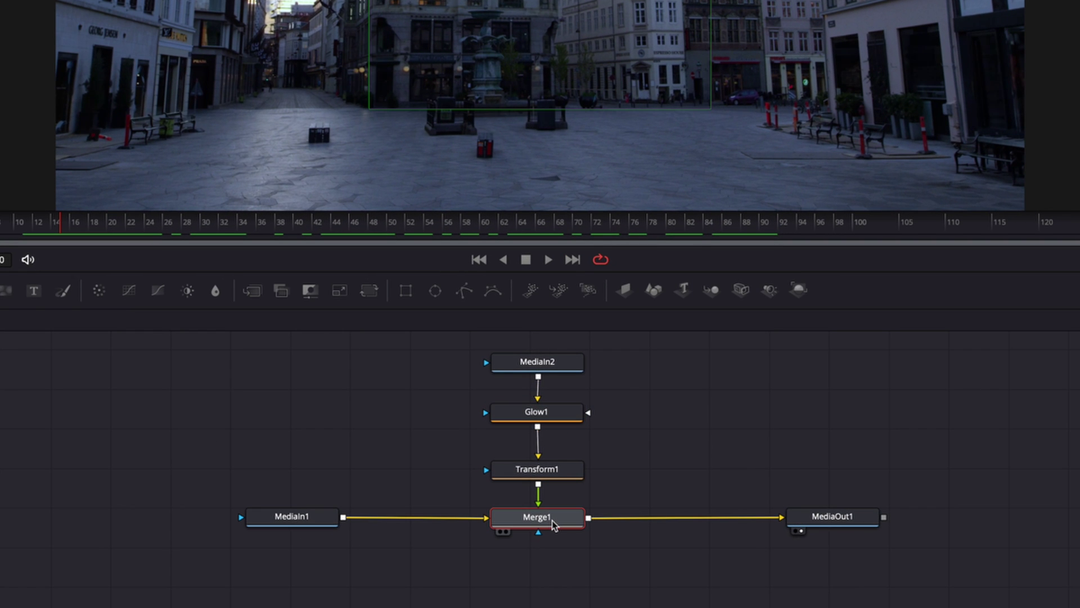
key(Delete)
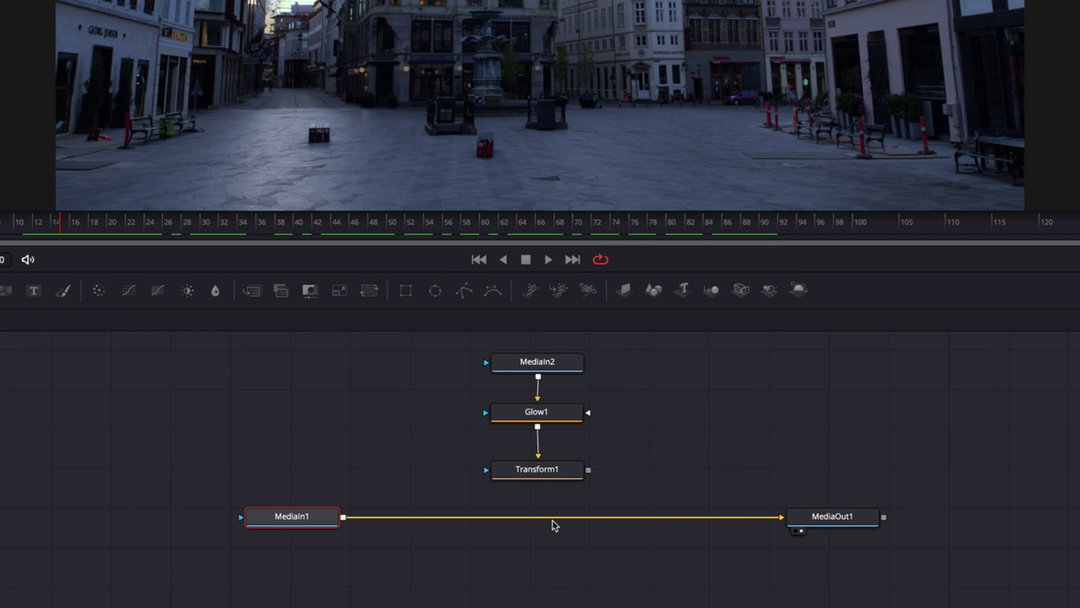
click(518, 556)
key(shift+space)
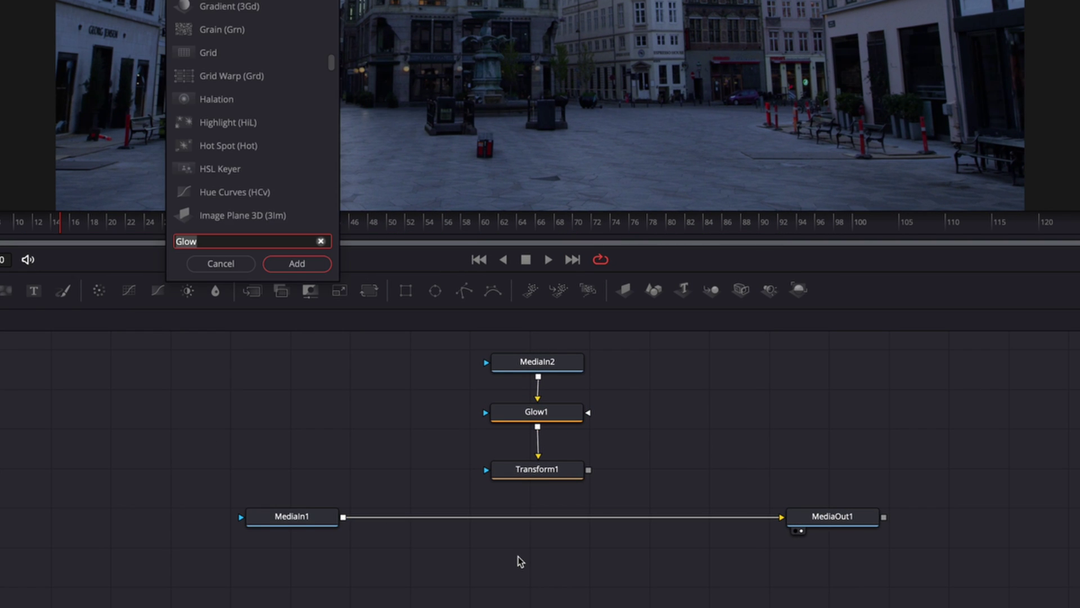
text(tracker)
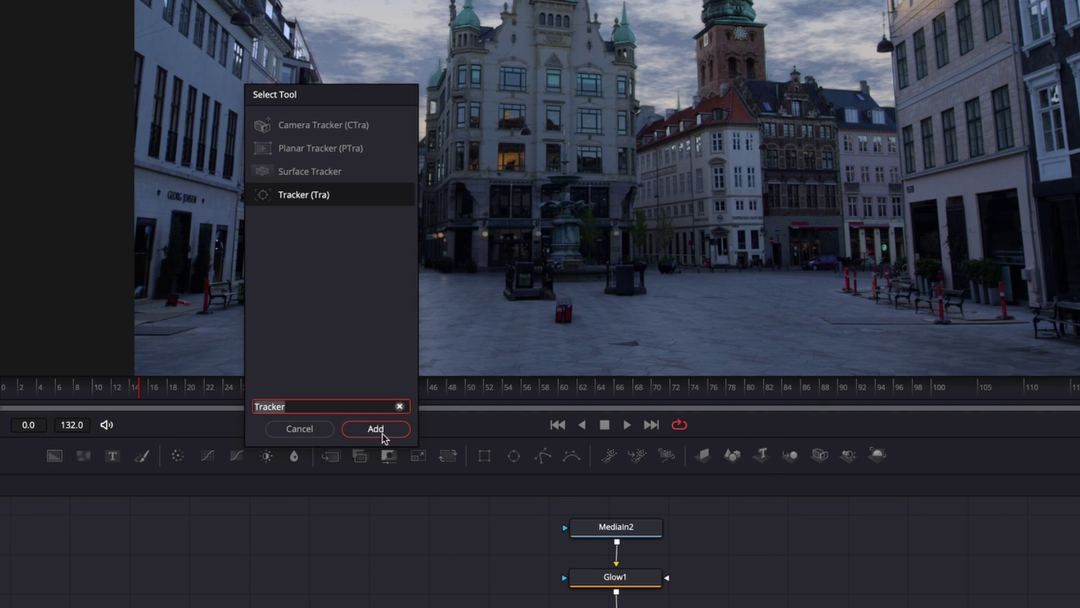
click(358, 392)
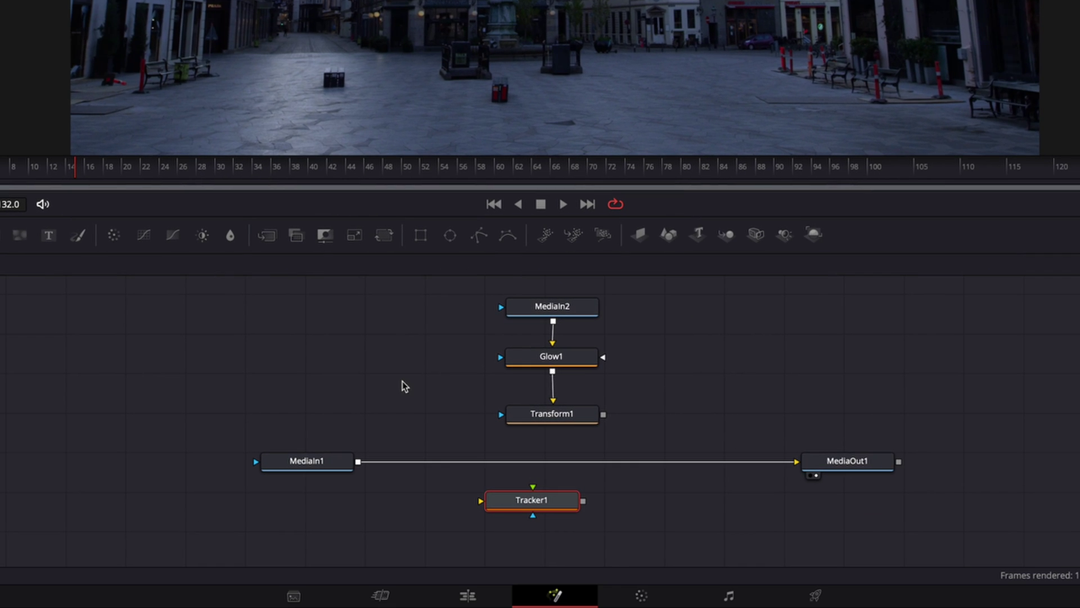
- Wire Tracker1 between MediaIn1 and MediaOut1 and move its pattern box to the upper-right sky
drag(639, 464, 481, 500)
drag(583, 501, 797, 461)
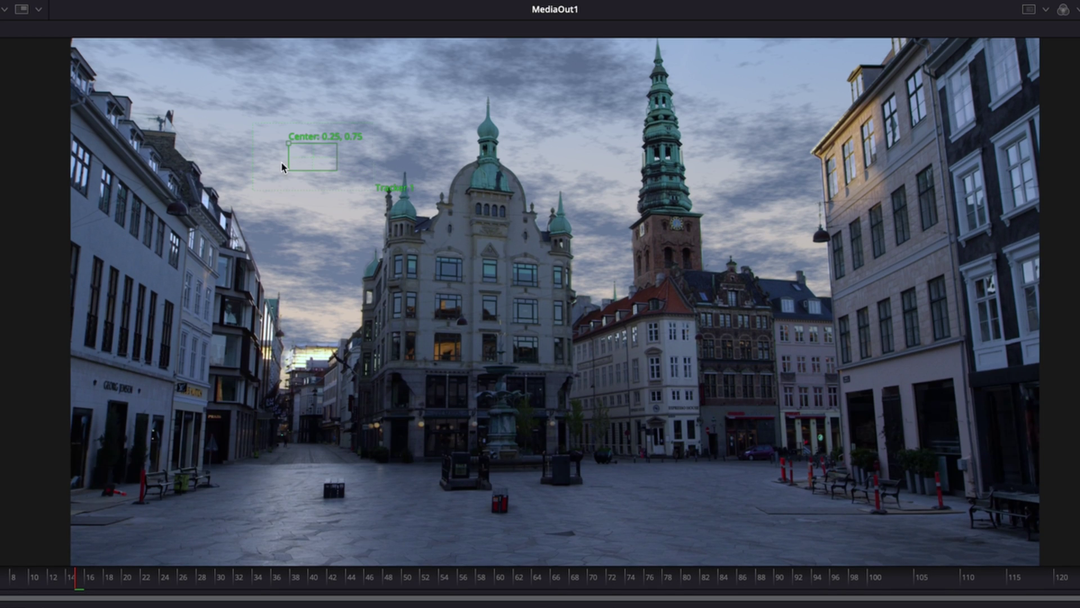
drag(290, 151, 726, 56)
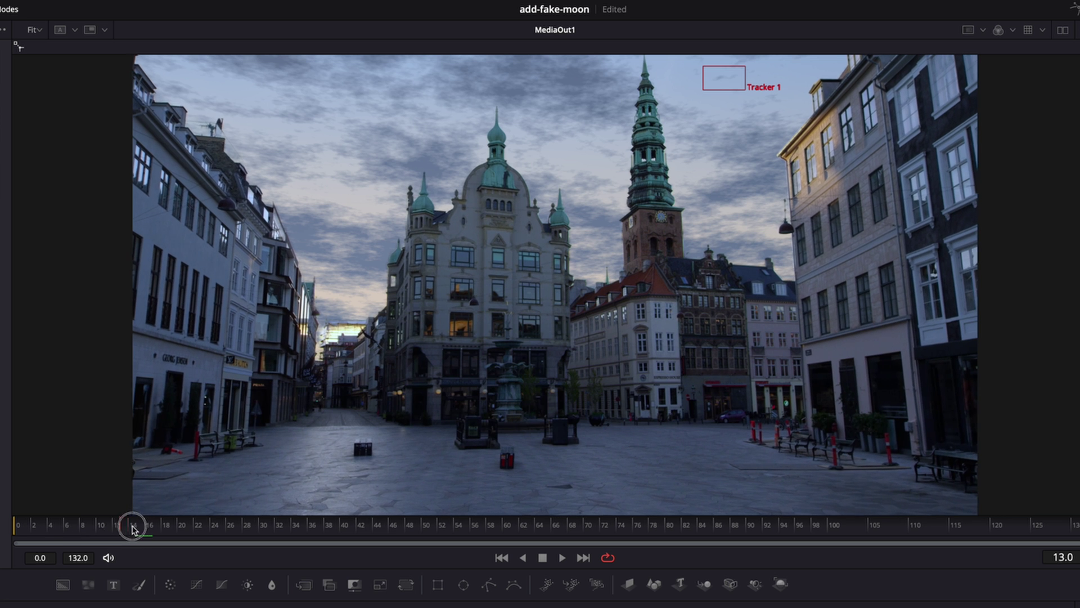
- Track the sky pattern forward from frame 0 through frame 132
click(17, 526)
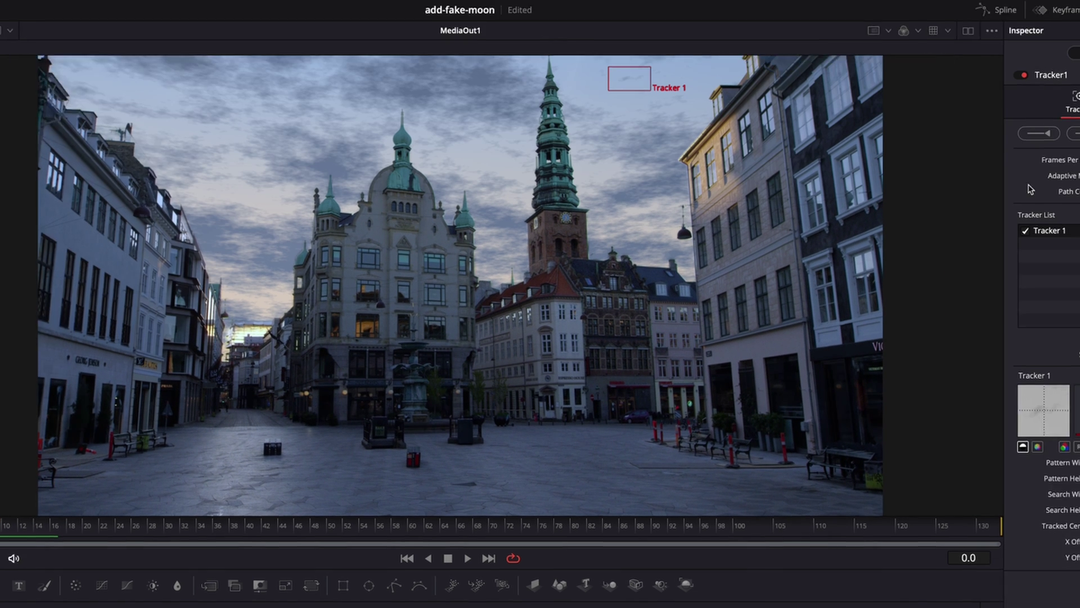
click(1047, 126)
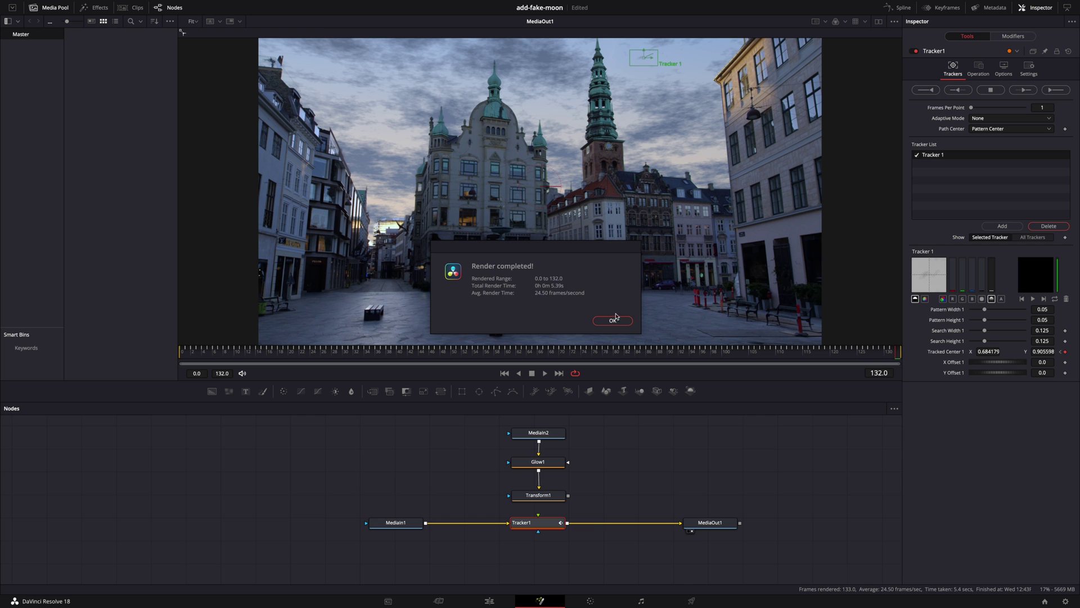
click(613, 319)
- Feed Transform1 into Tracker1's foreground and set the tracker Operation to Match Move
drag(568, 495, 538, 515)
click(979, 67)
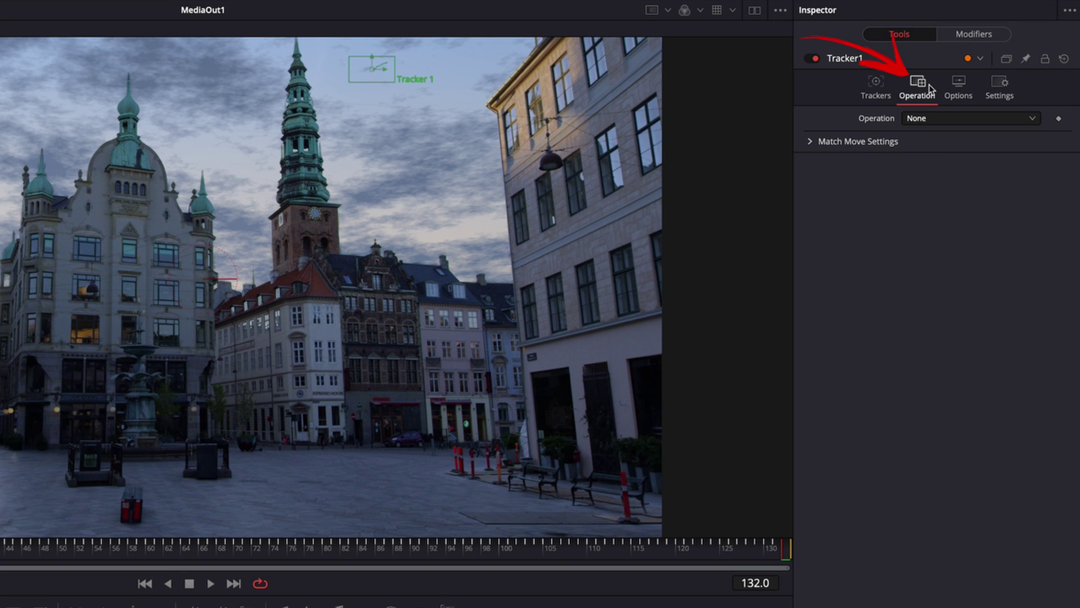
click(918, 119)
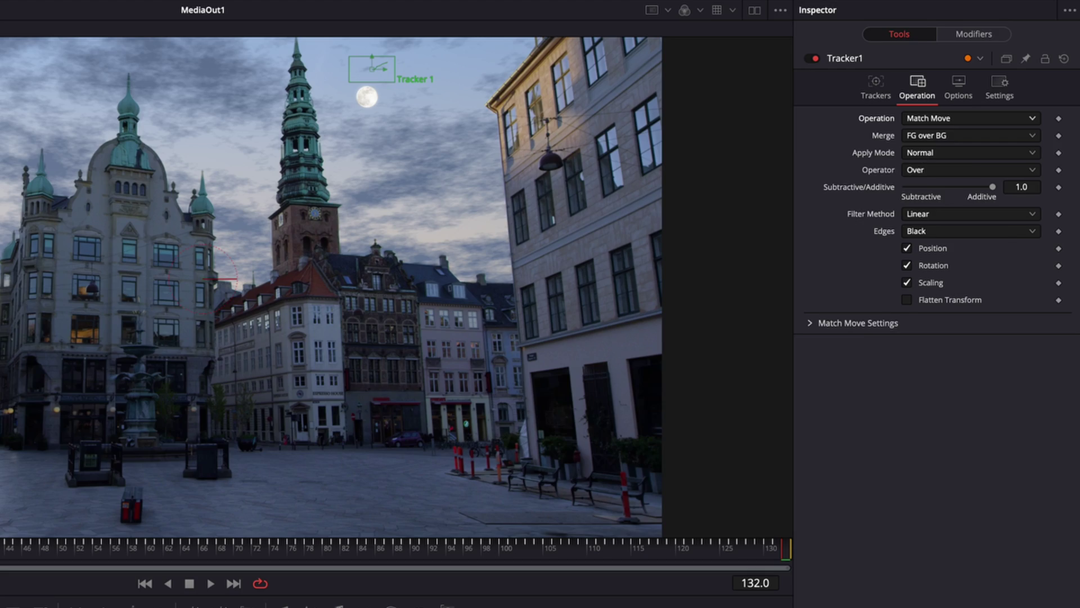